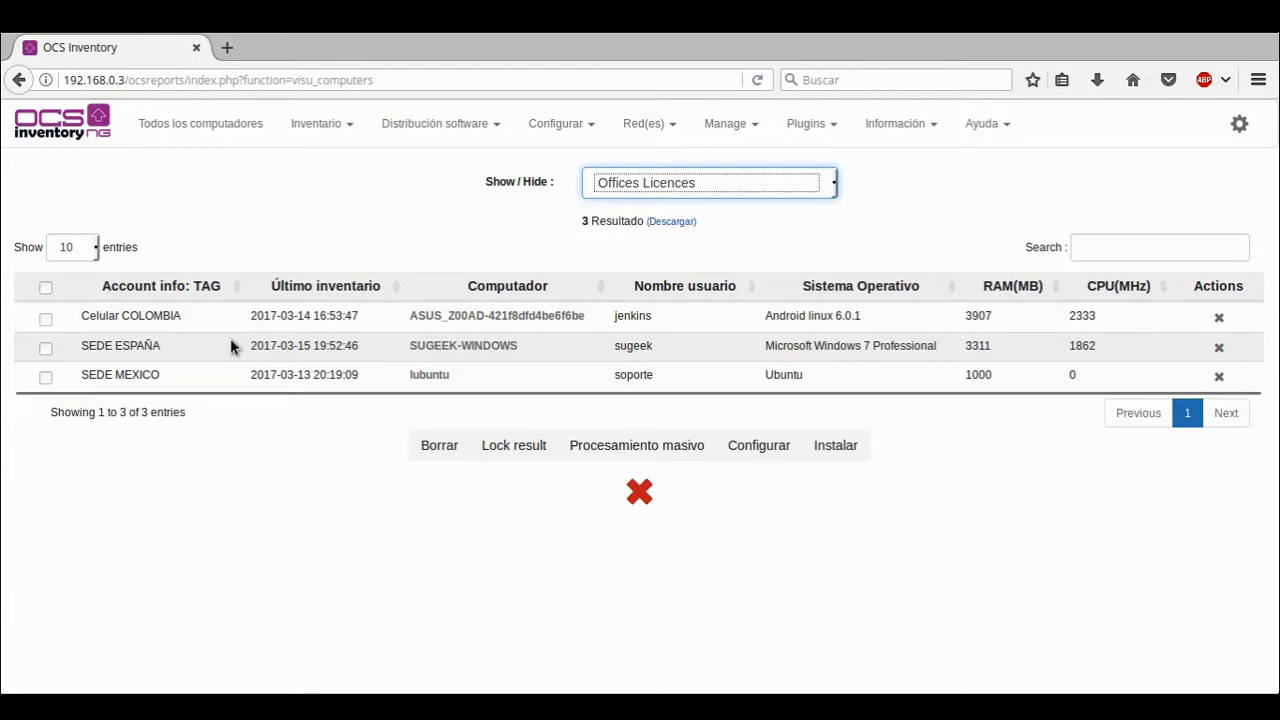
- Open the IpDiscover network overview and show all subnets
left_click(764, 550)
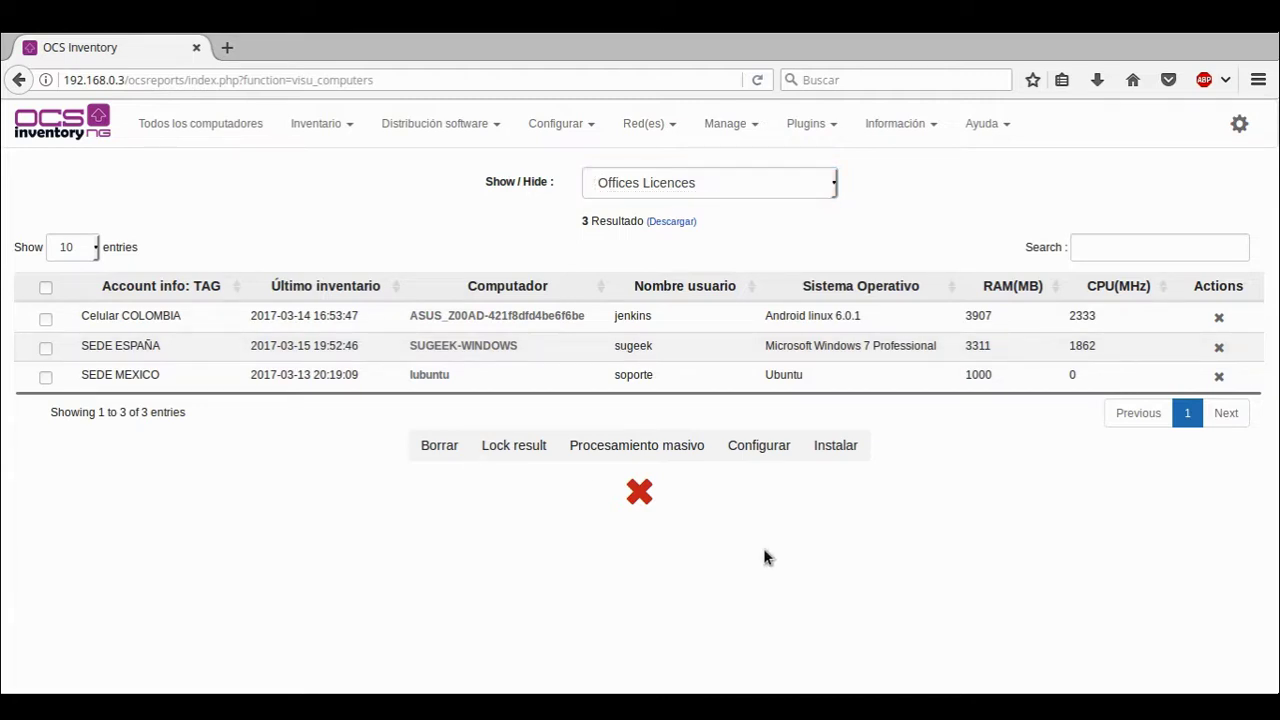
left_click(652, 123)
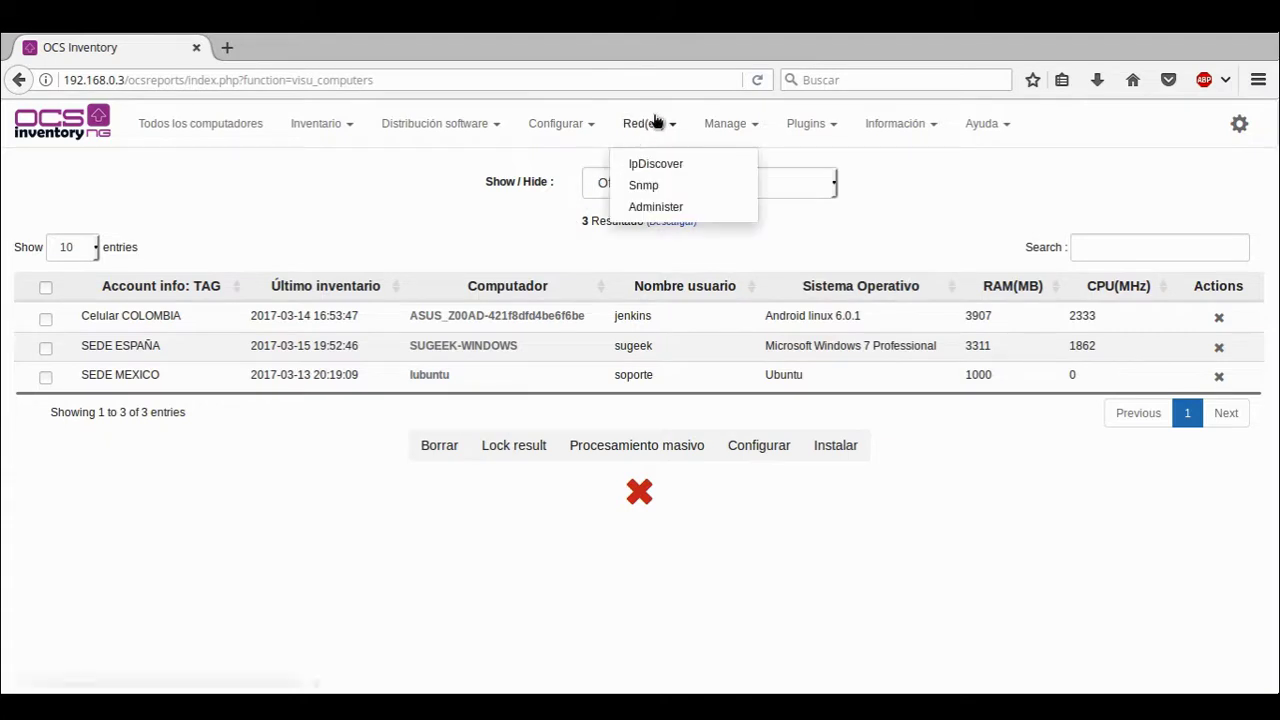
left_click(661, 165)
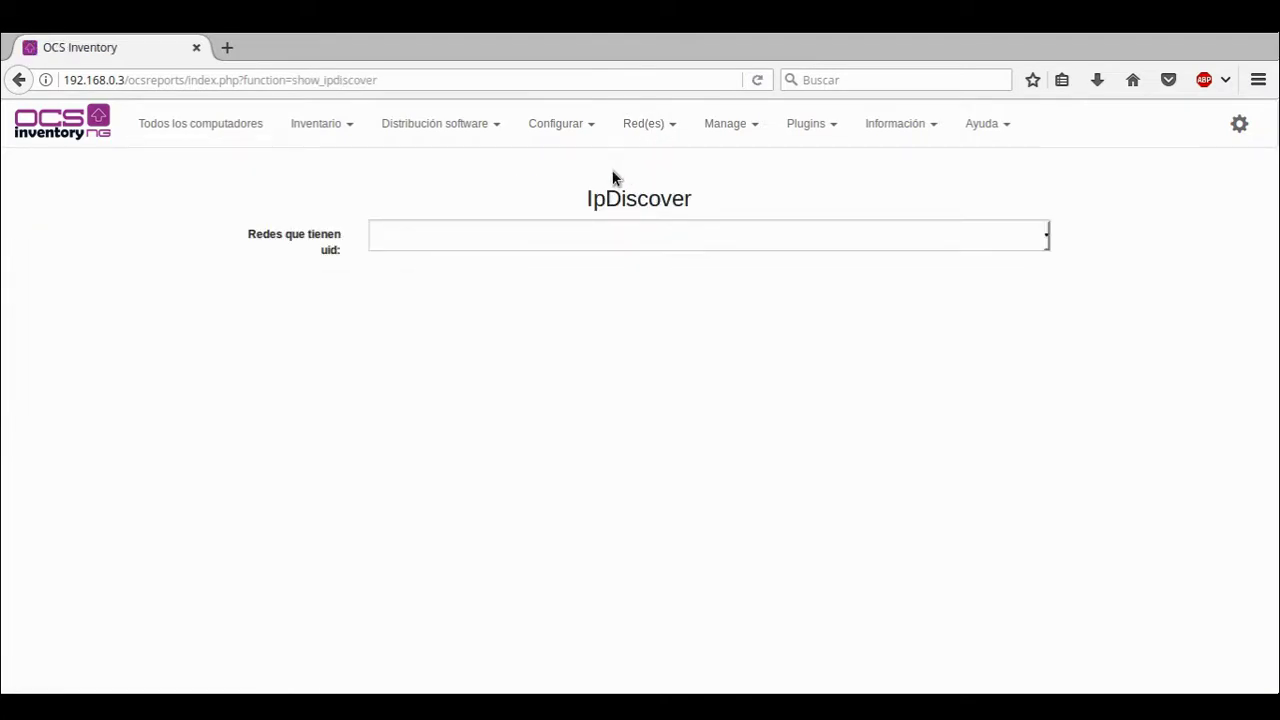
left_click(525, 232)
left_click(497, 278)
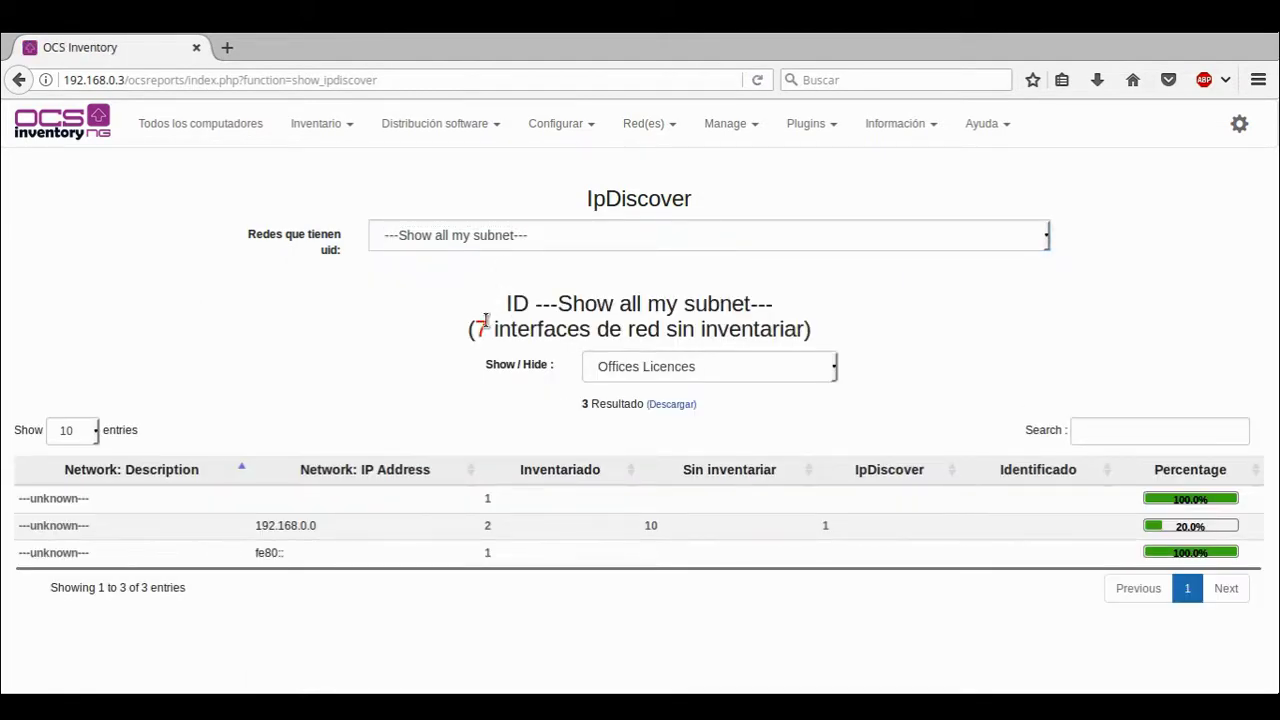
- List the non-inventoried devices of network 192.168.0.0 and examine their scan dates and IP address range
left_click_drag(255, 531, 341, 526)
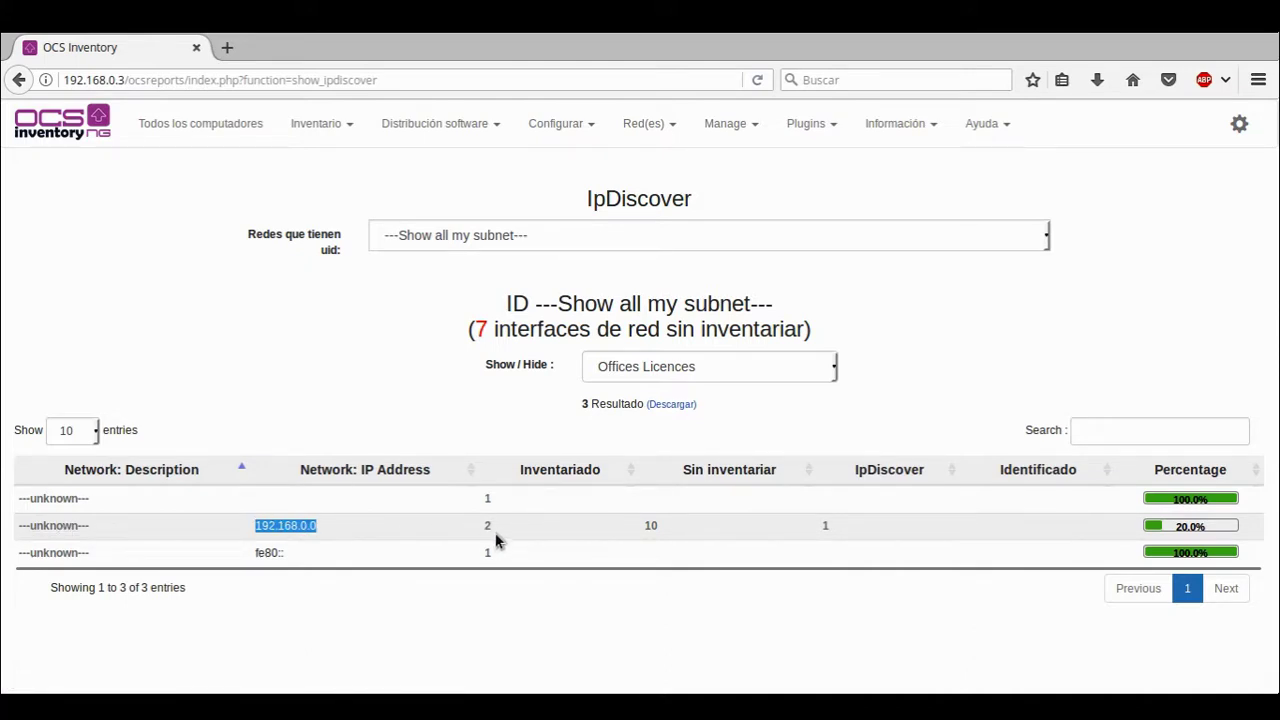
left_click(652, 525)
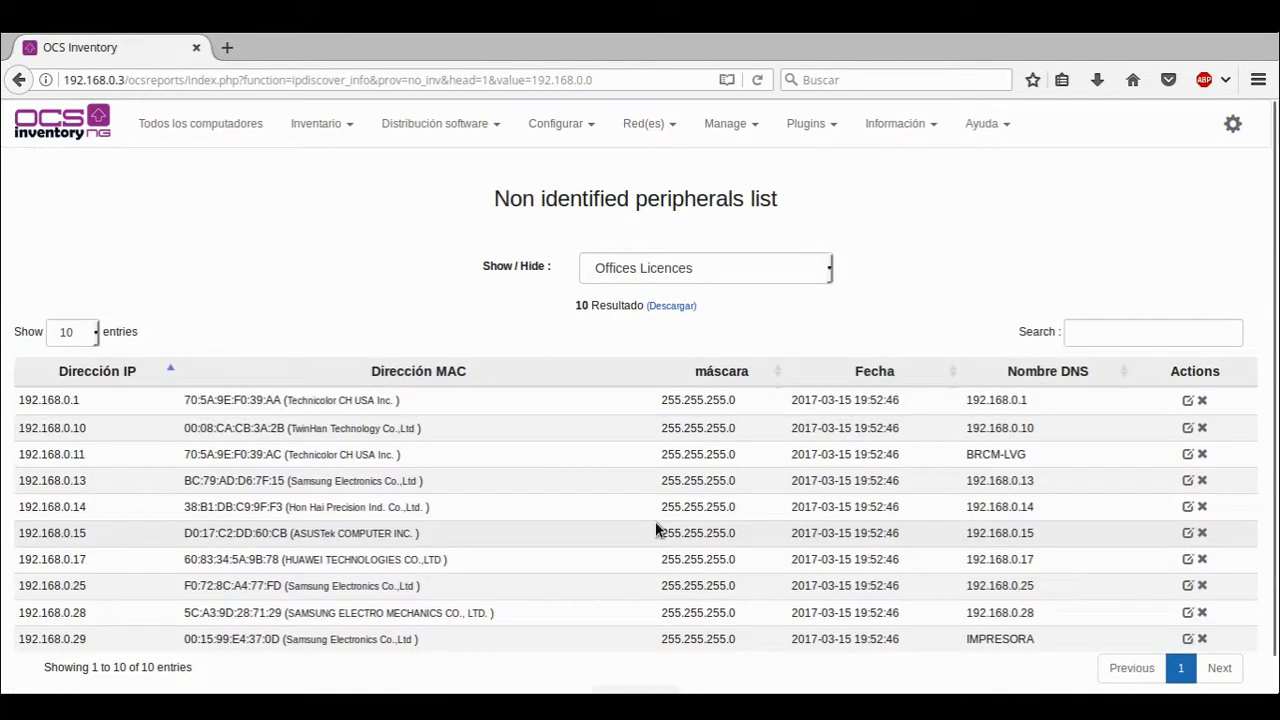
triple_click(872, 403)
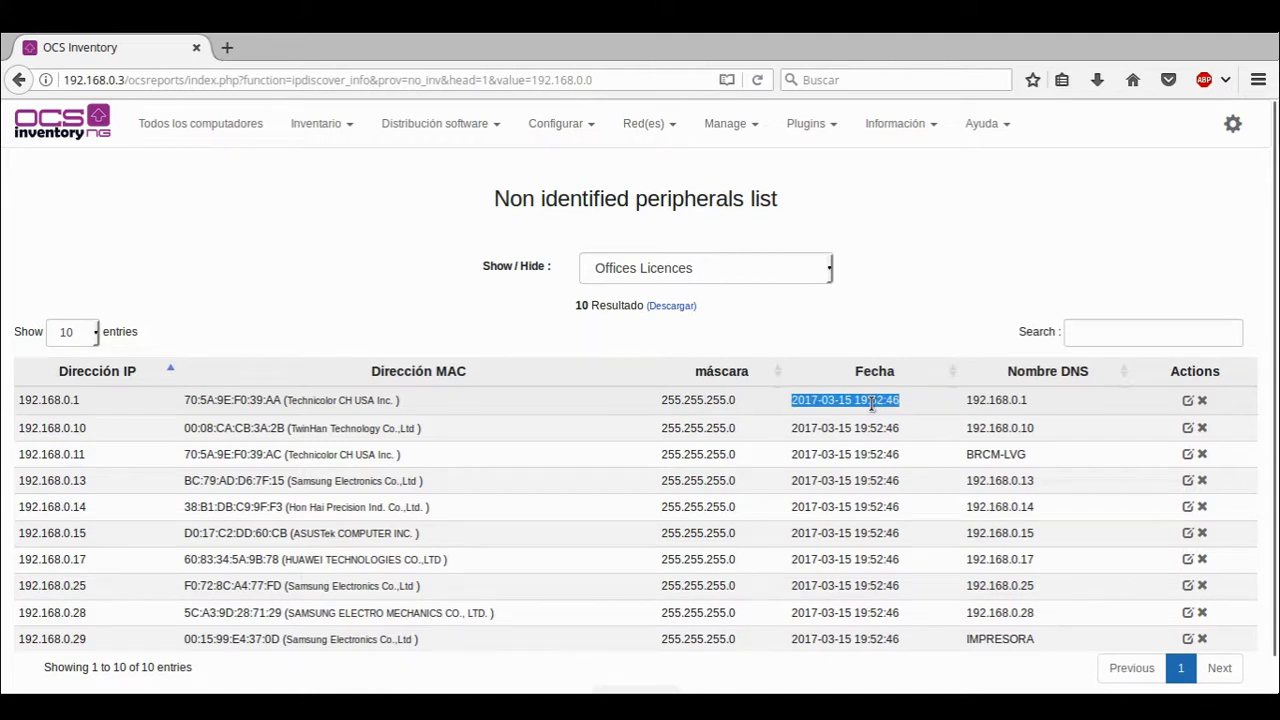
triple_click(66, 401)
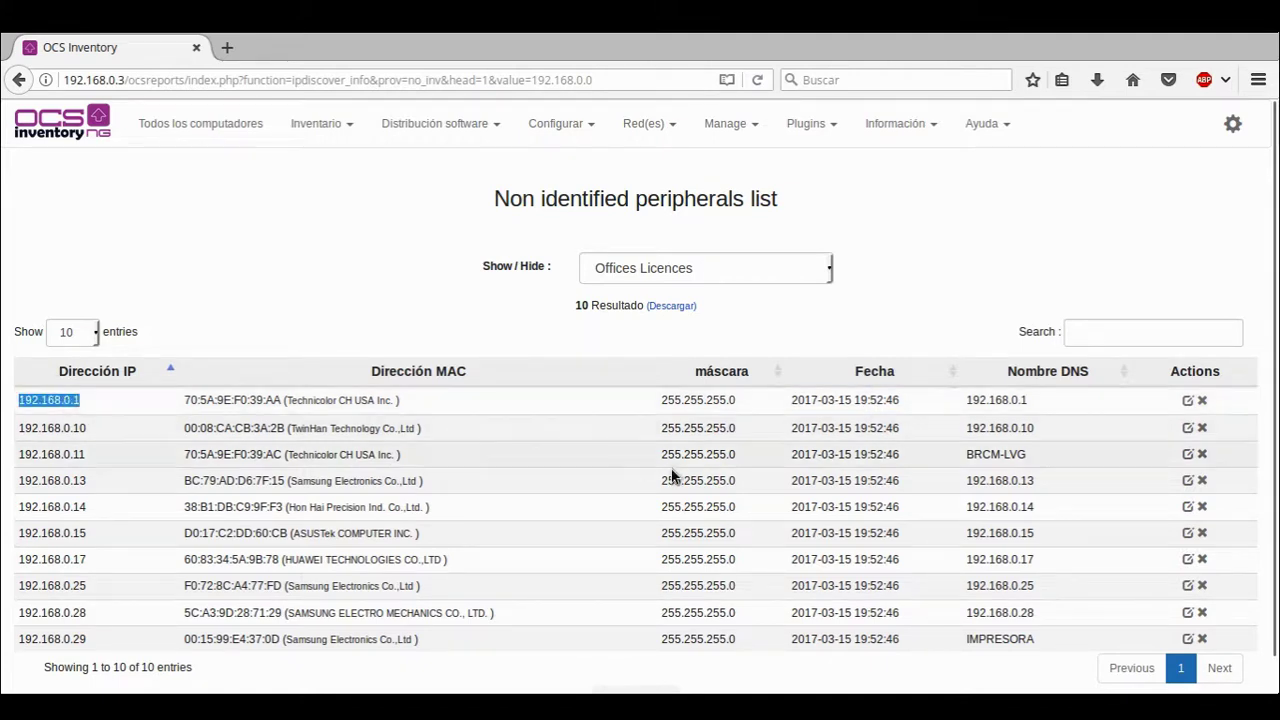
double_click(79, 638)
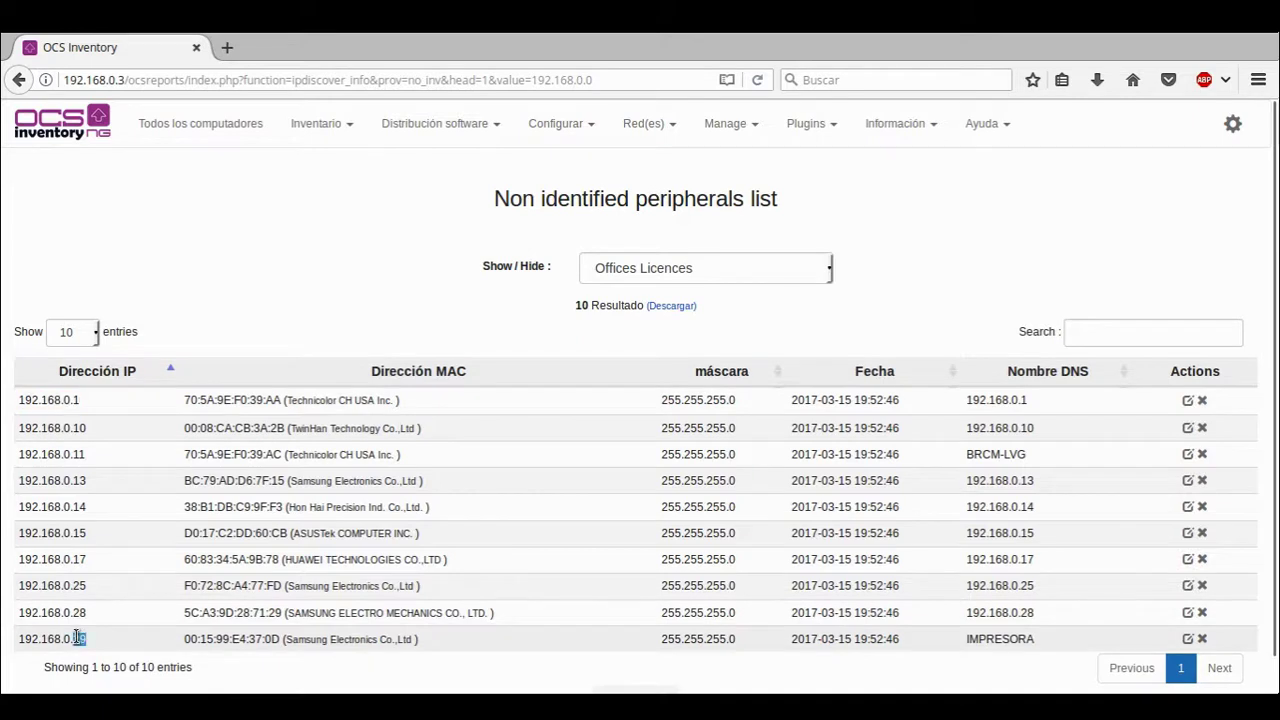
triple_click(78, 638)
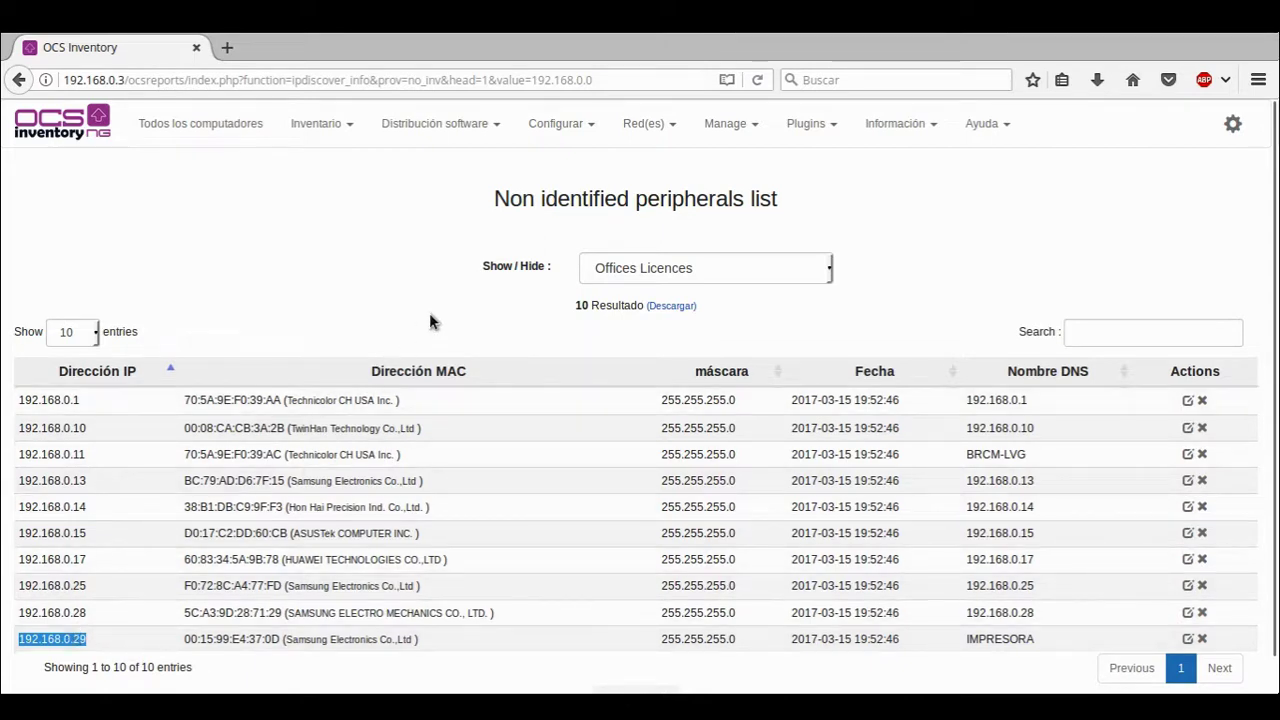
- Add a new peripheral type named "Impresora" in the network administration's type management
left_click(652, 123)
left_click(641, 208)
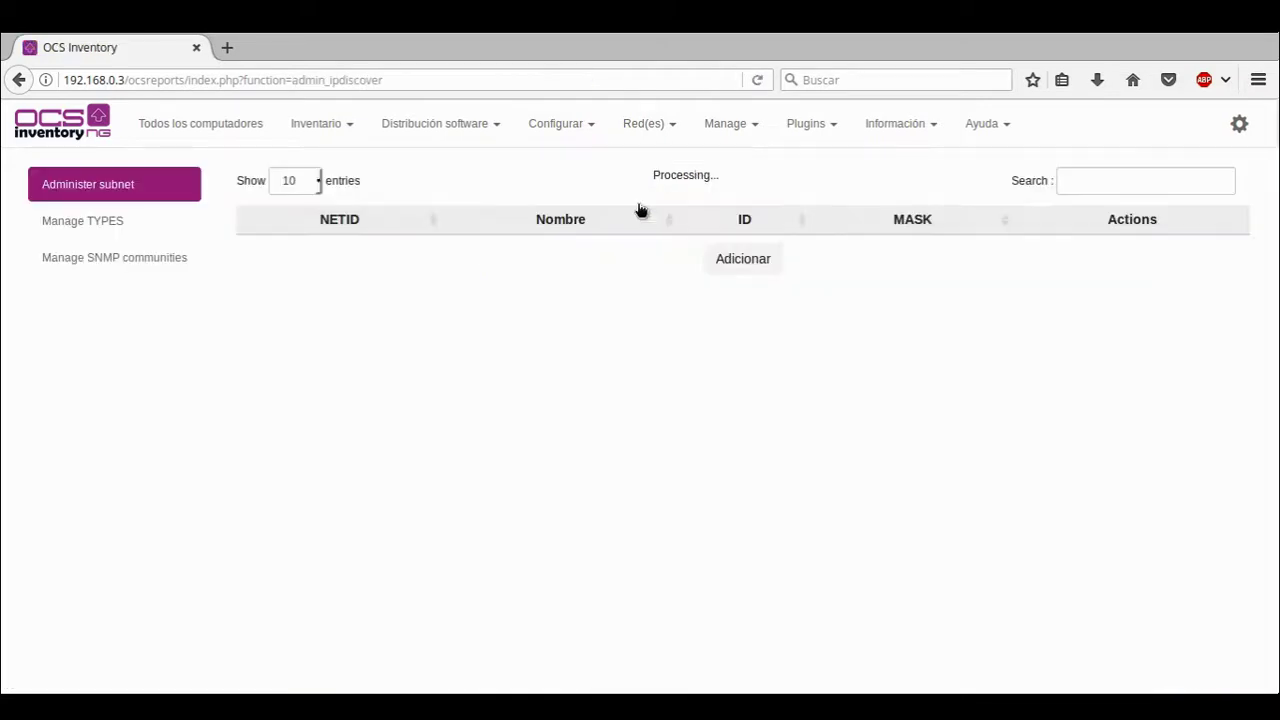
left_click(104, 224)
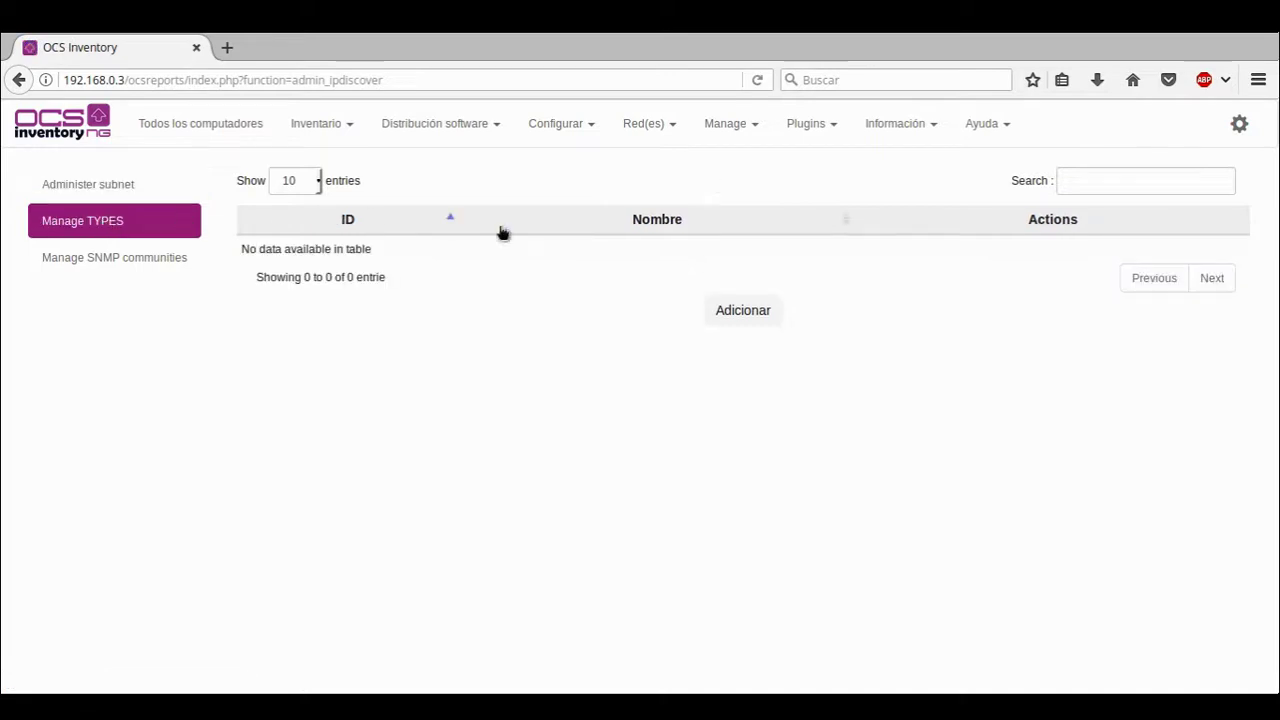
left_click(726, 315)
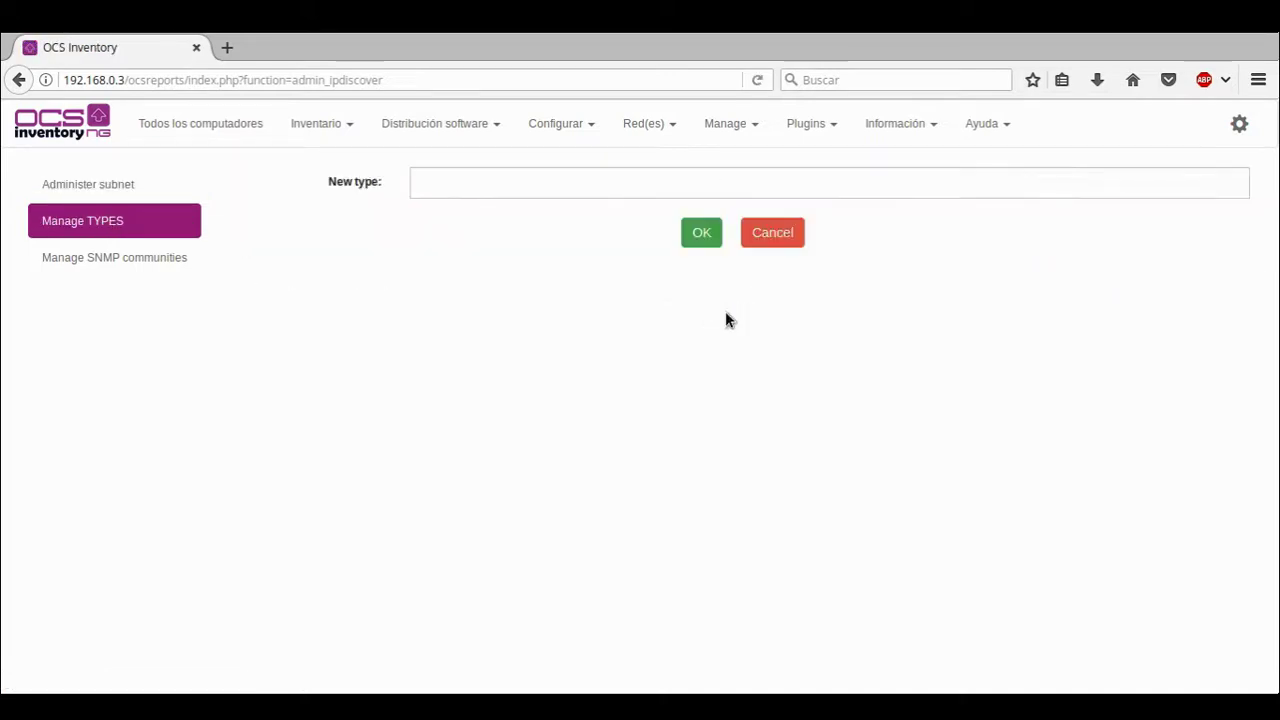
left_click(463, 194)
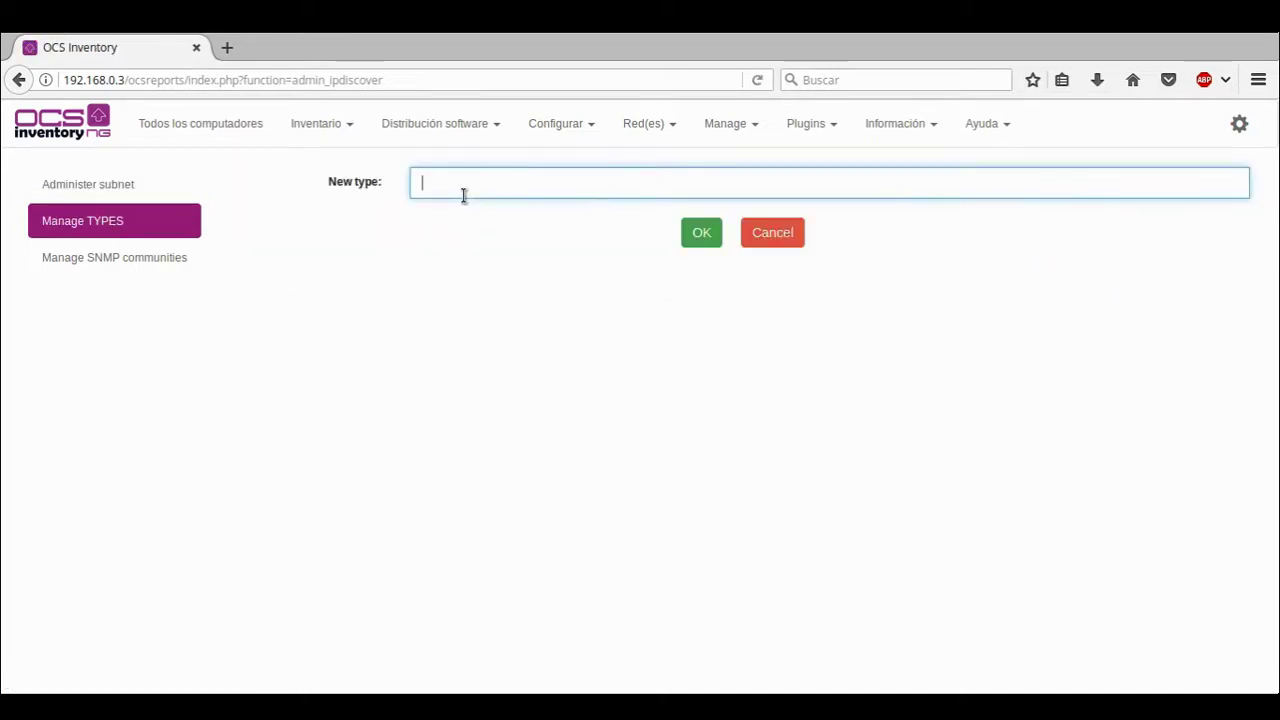
type("Imp")
key("BackSpace")
key("BackSpace")
left_click(702, 232)
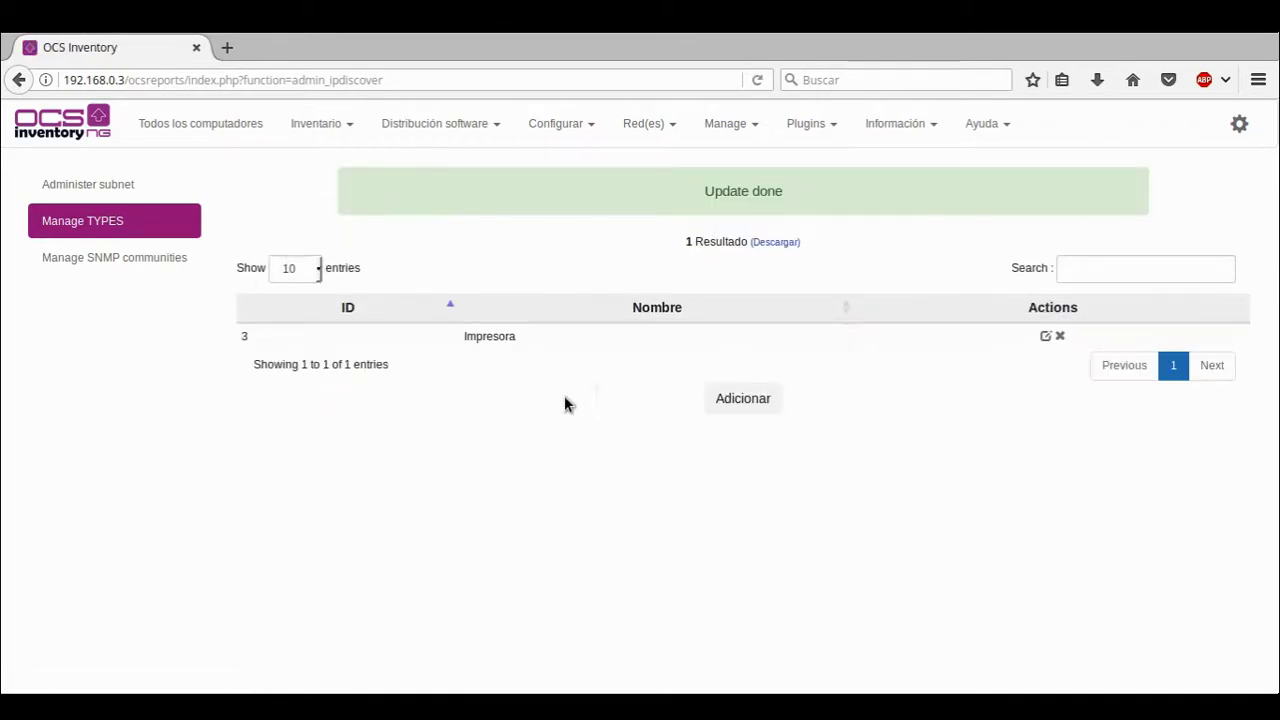
- Add a second peripheral type named "Enrutador"
left_click(743, 399)
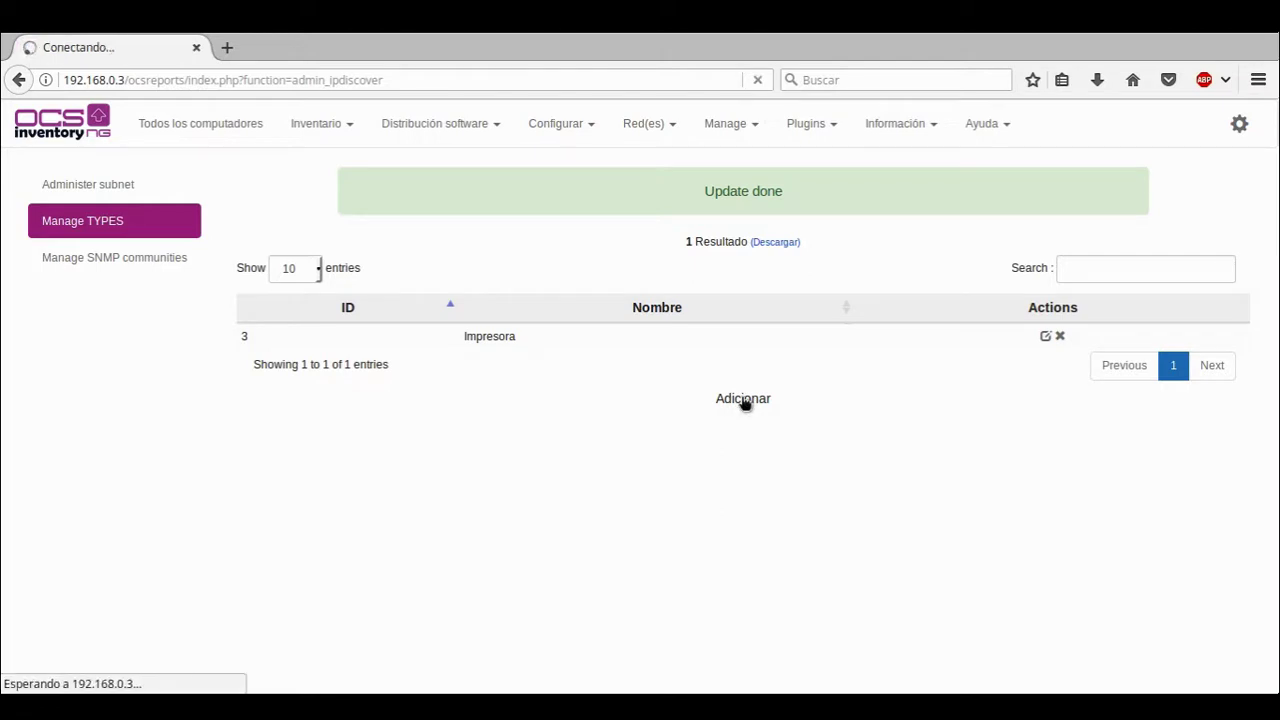
left_click(625, 181)
type("Enrutador")
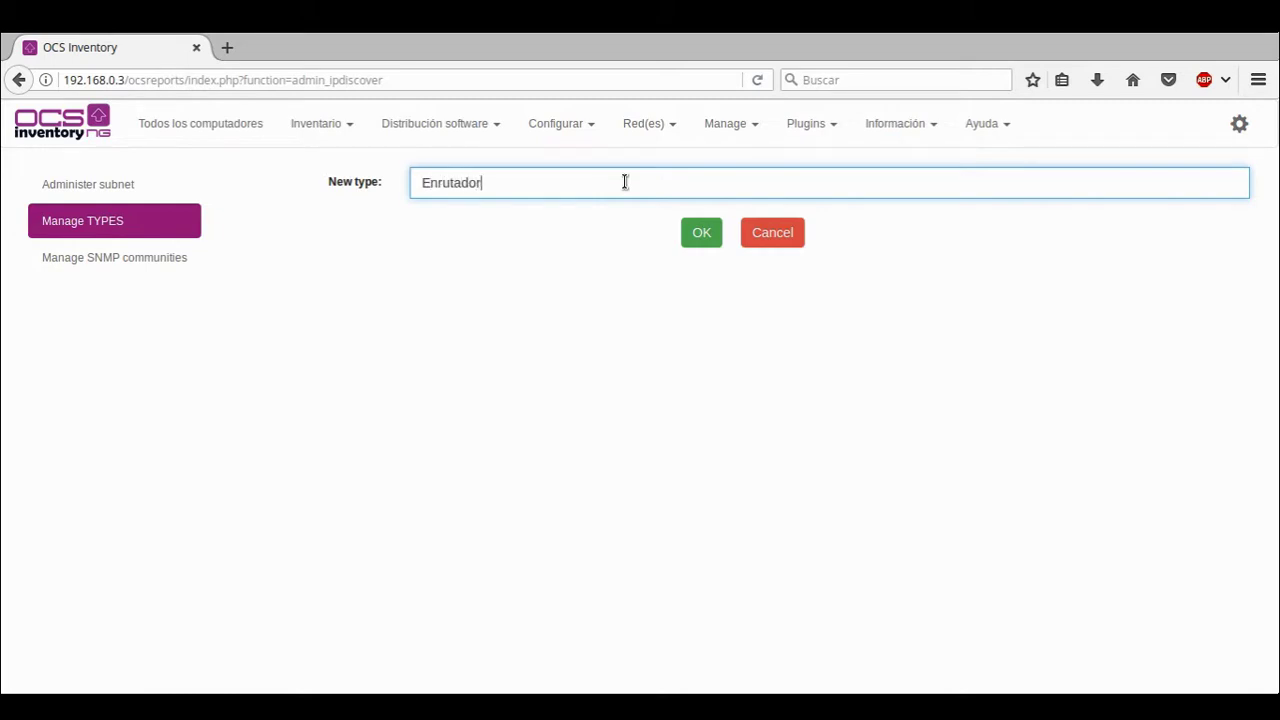
left_click(700, 229)
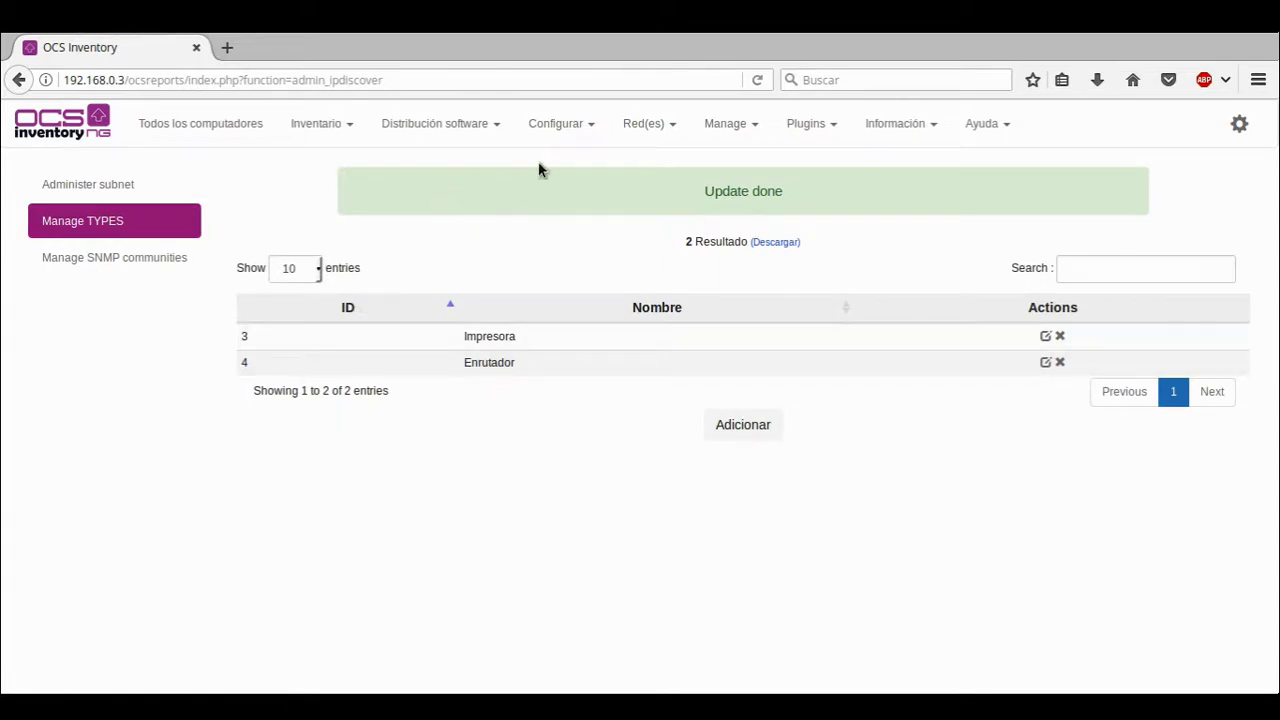
- Identify the non-inventoried device 192.168.0.1 in network 192.168.0.0 as type Enrutador with the description "Router principal"
left_click(650, 124)
left_click(656, 164)
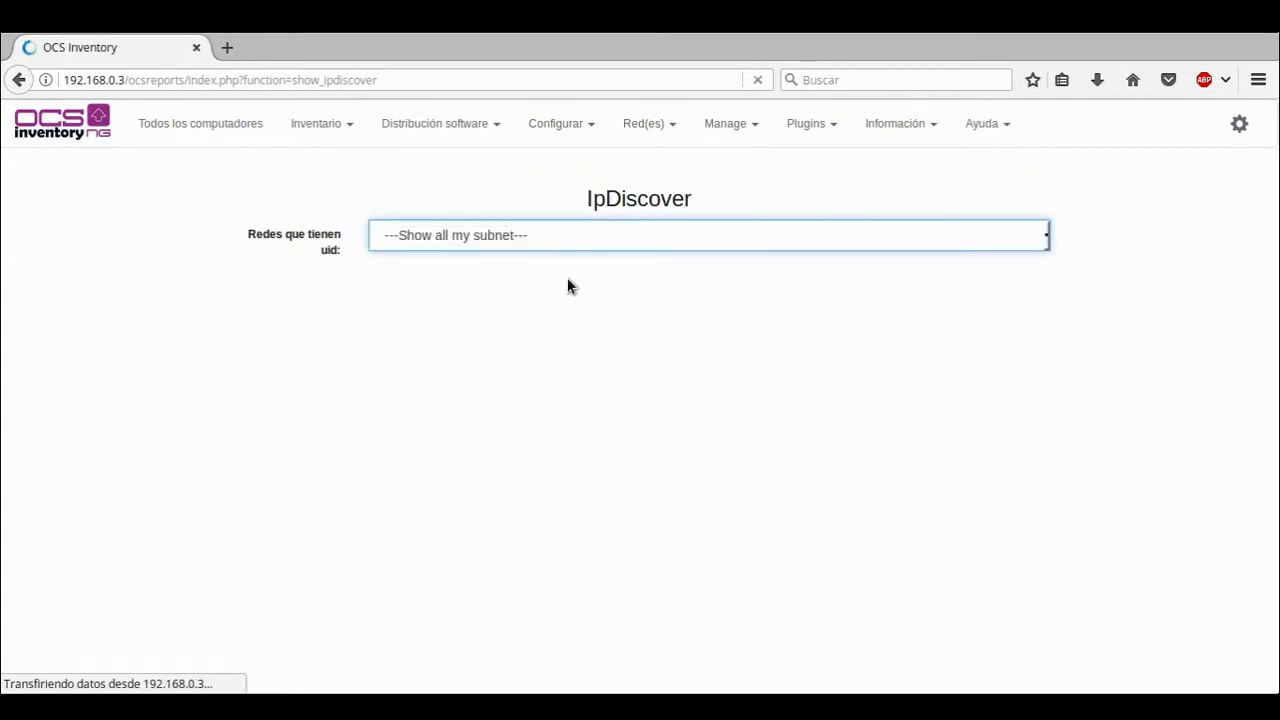
left_click(651, 525)
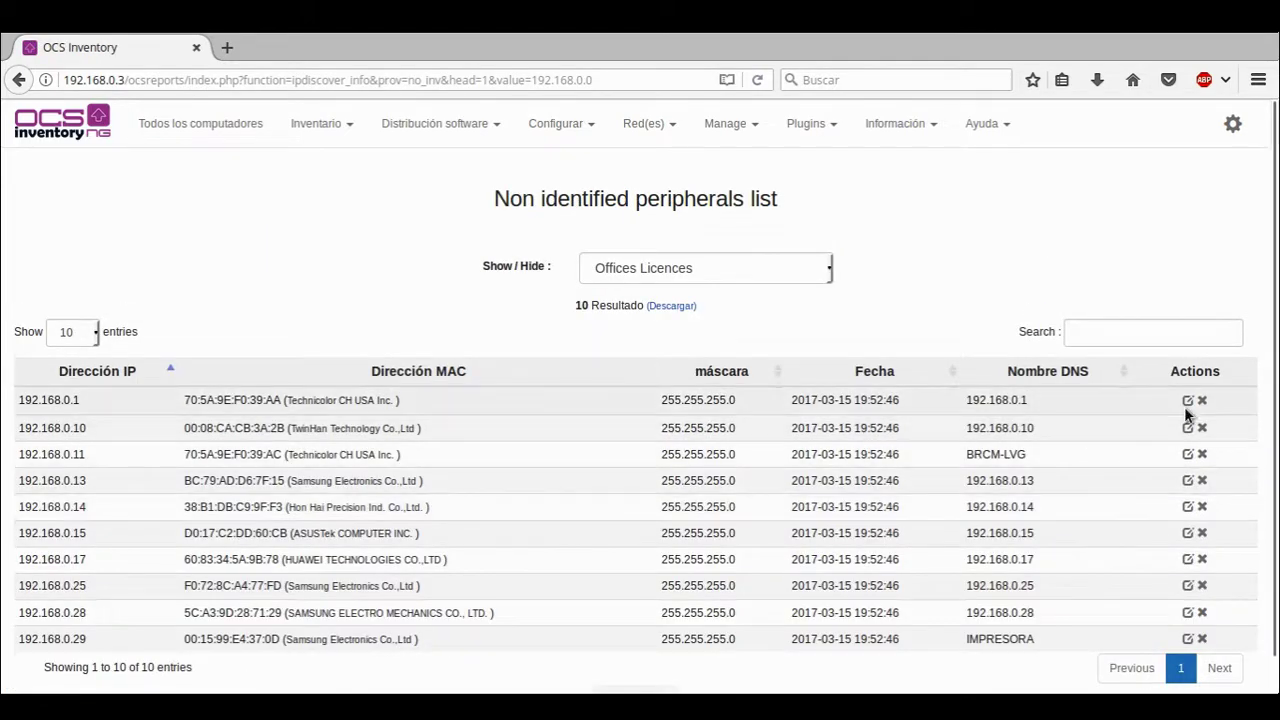
left_click(1187, 401)
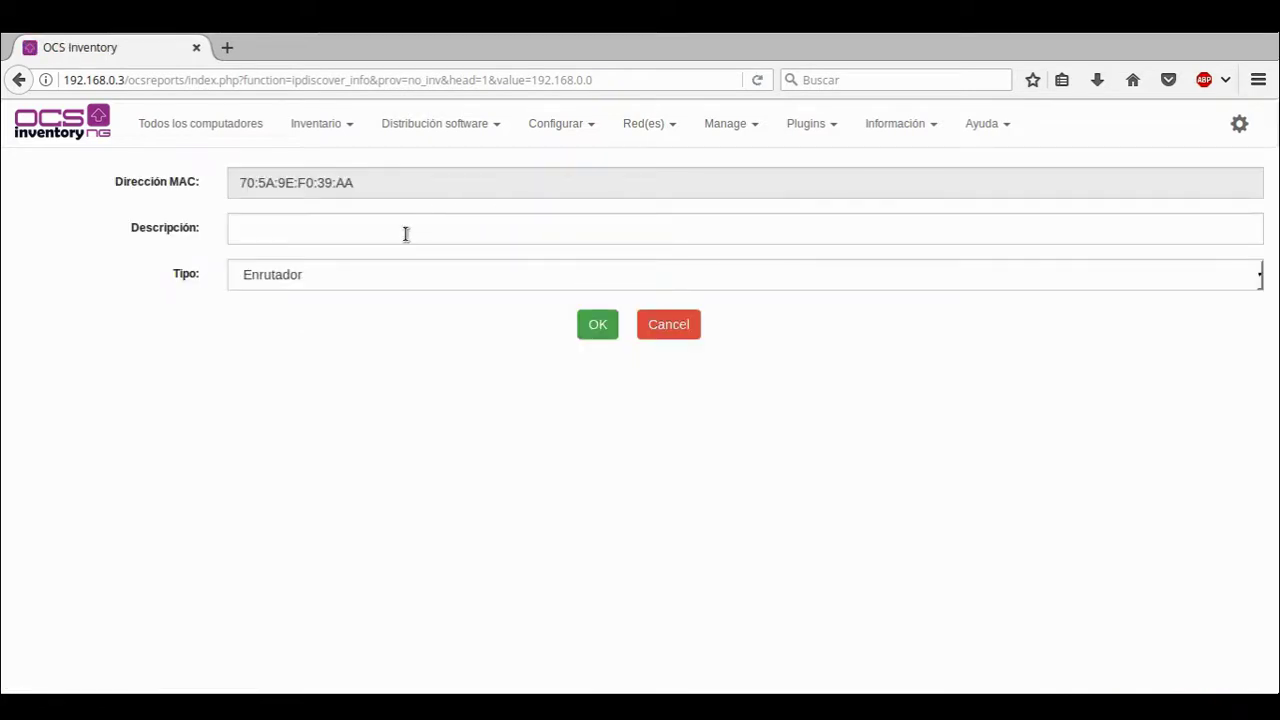
left_click(405, 234)
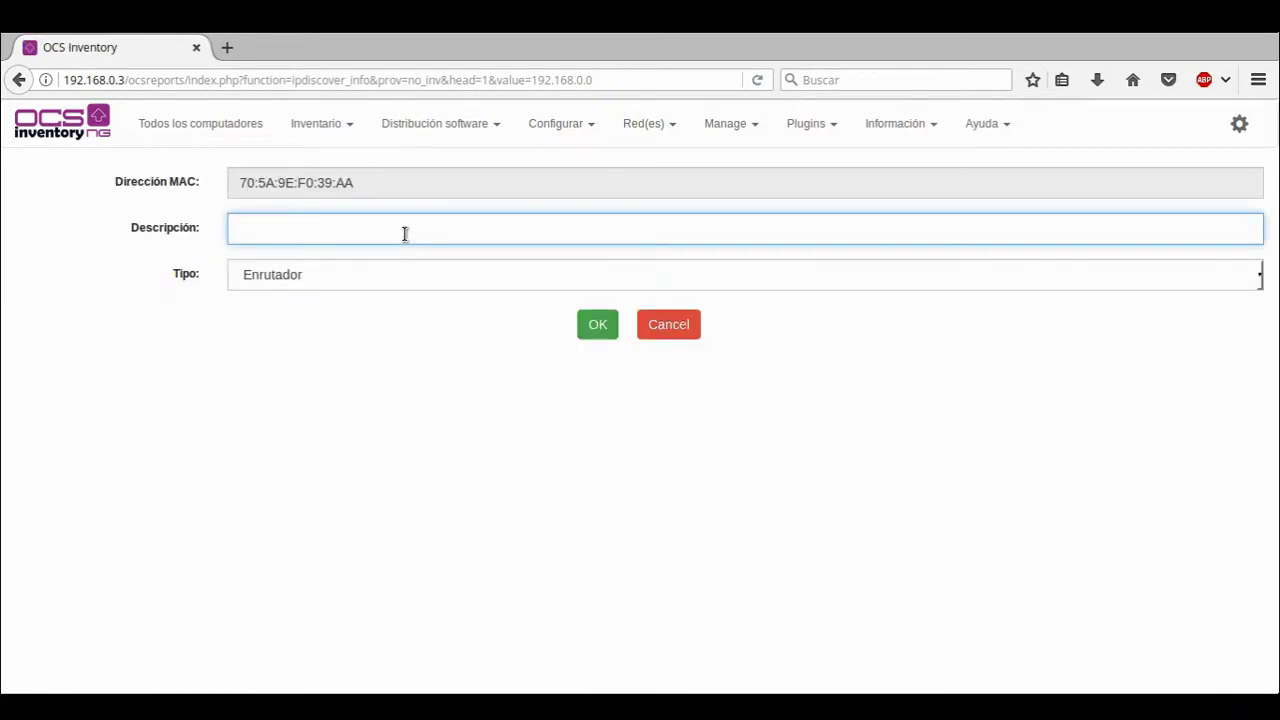
type("Router principal")
left_click(617, 325)
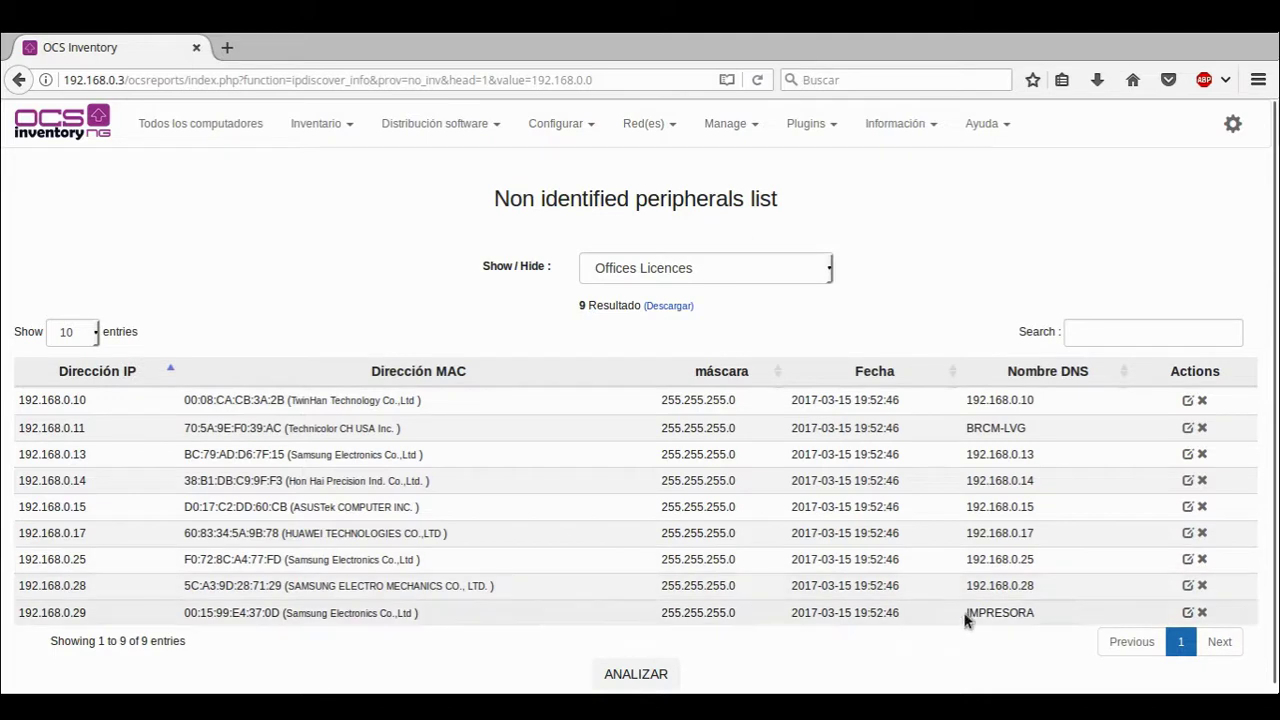
- Identify the device 192.168.0.29 as type Impresora with the description "Printer Room 1"
left_click(1188, 612)
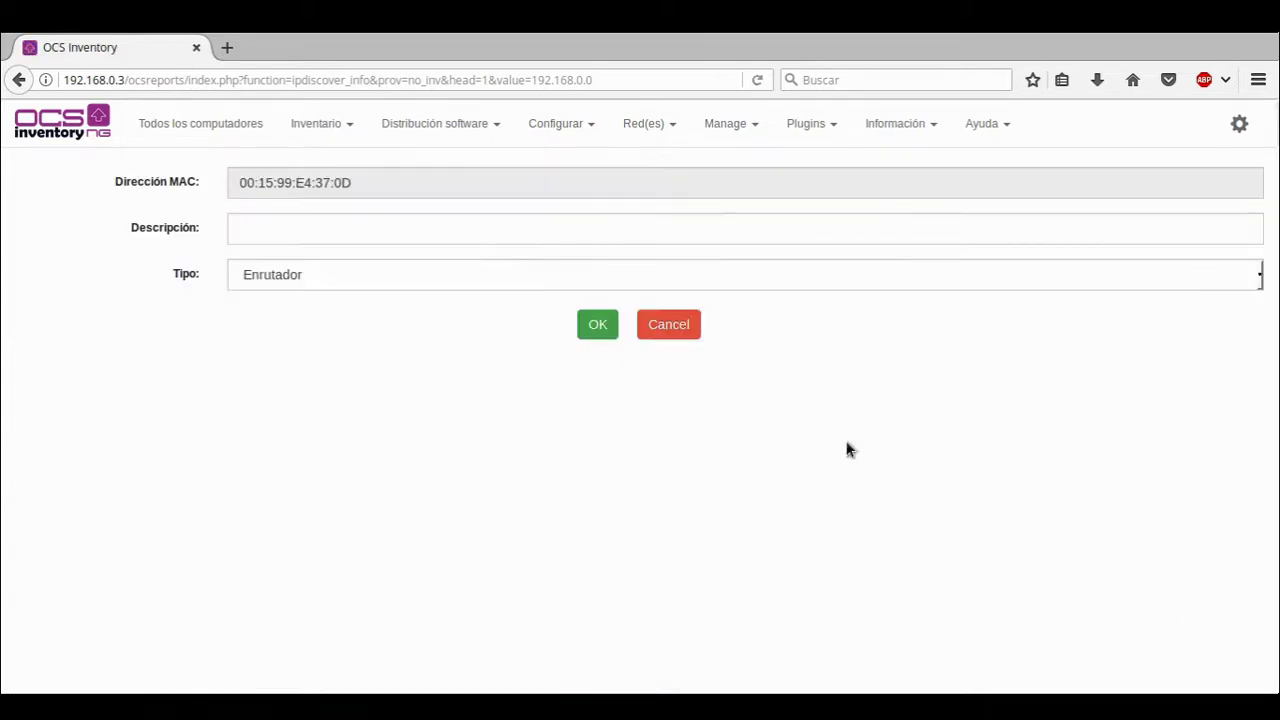
left_click(428, 274)
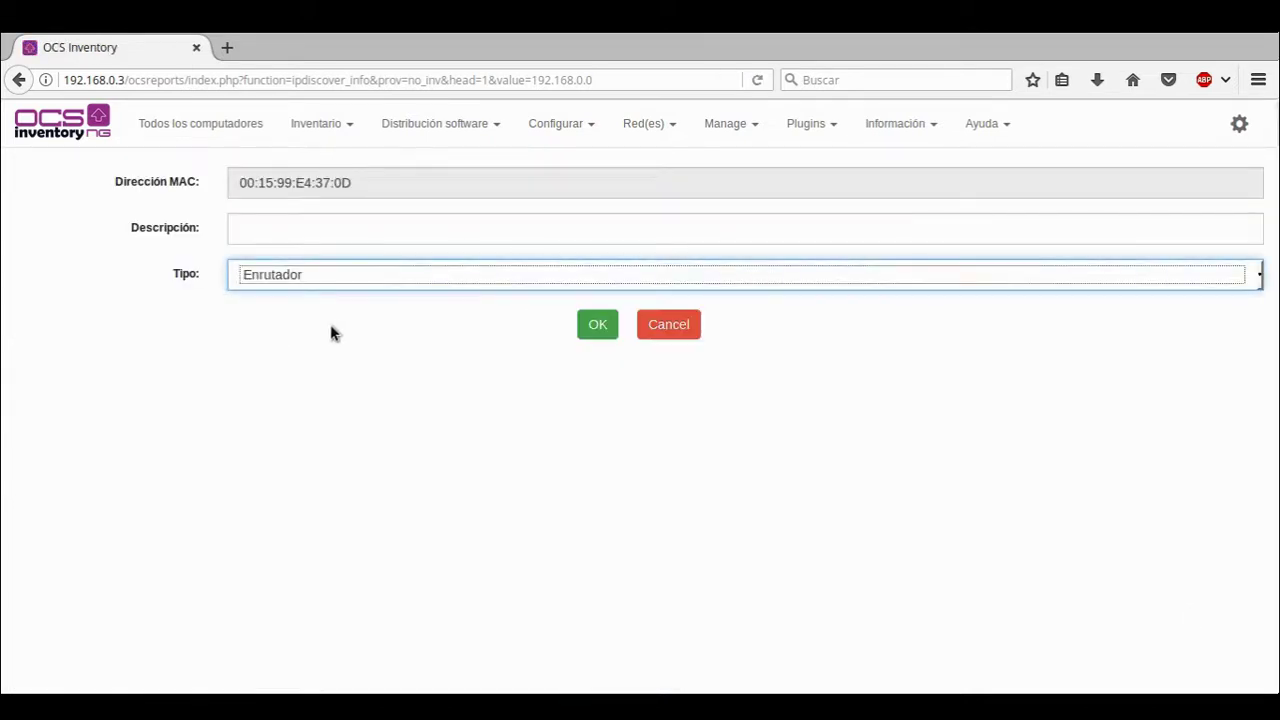
left_click(328, 311)
left_click(322, 229)
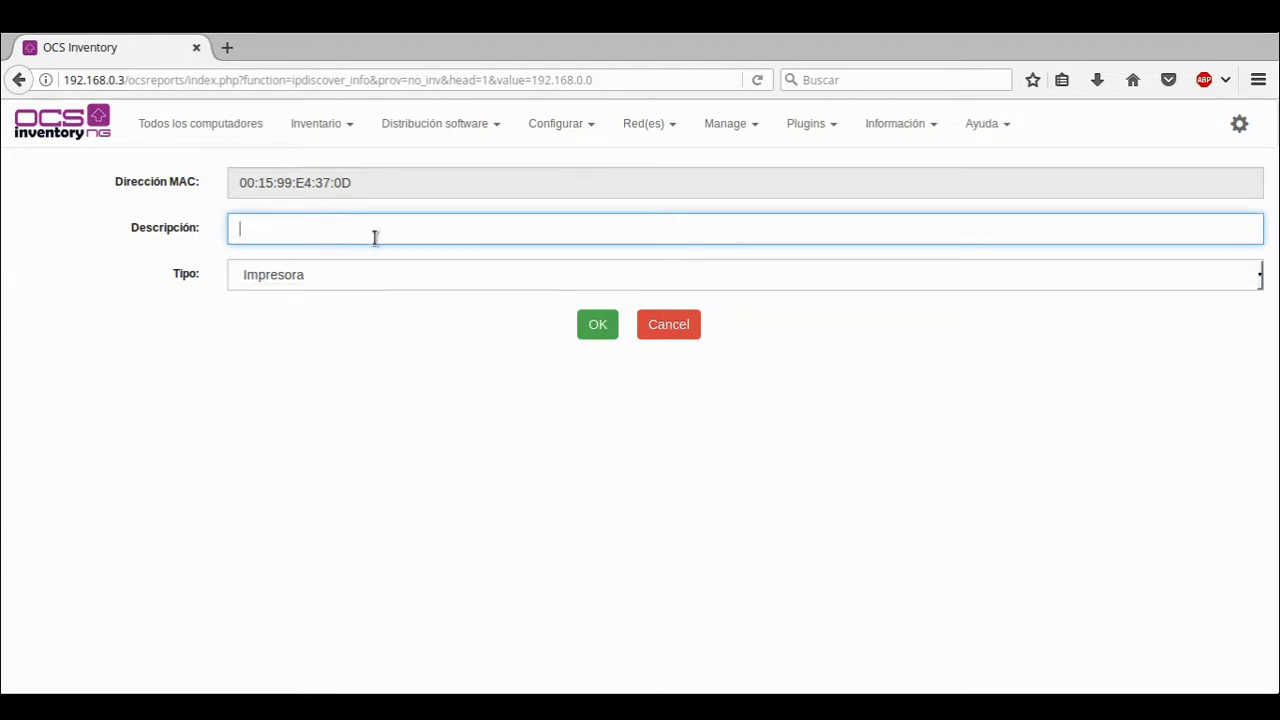
type("Printer Room 1")
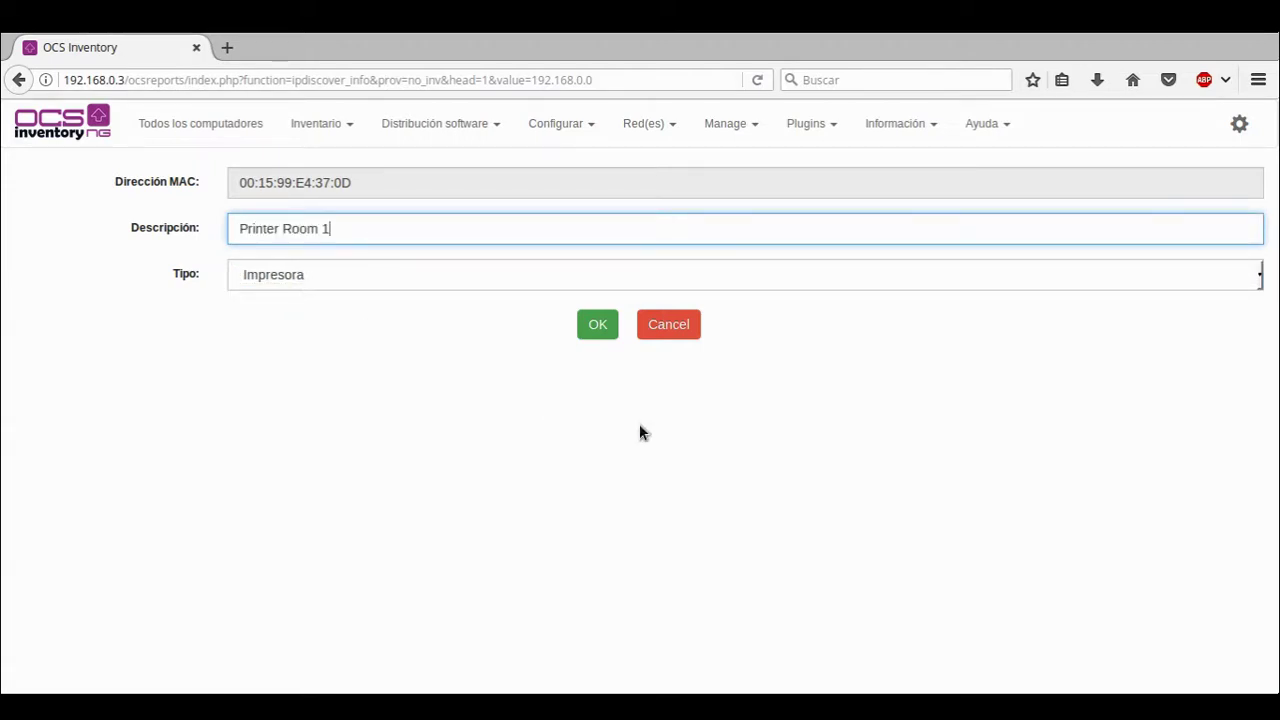
left_click(597, 325)
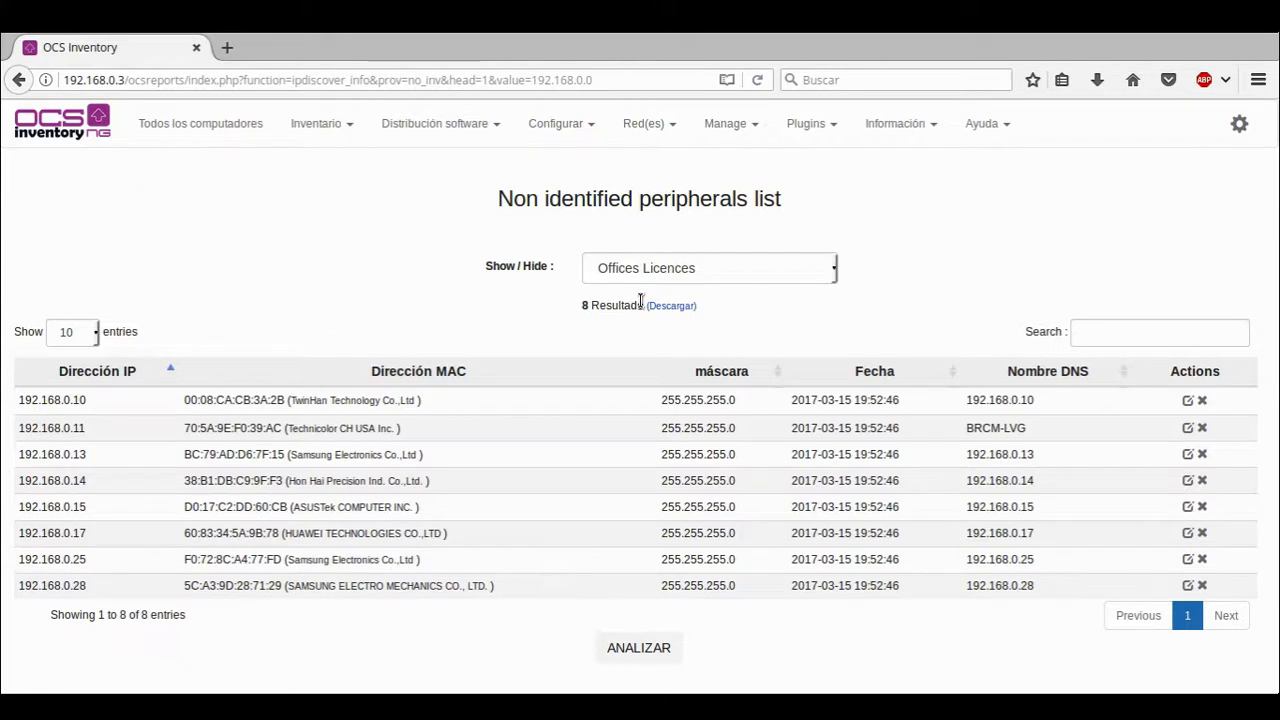
- Show all subnets in IpDiscover again and open the identified devices of network 192.168.0.0
left_click(645, 123)
left_click(654, 163)
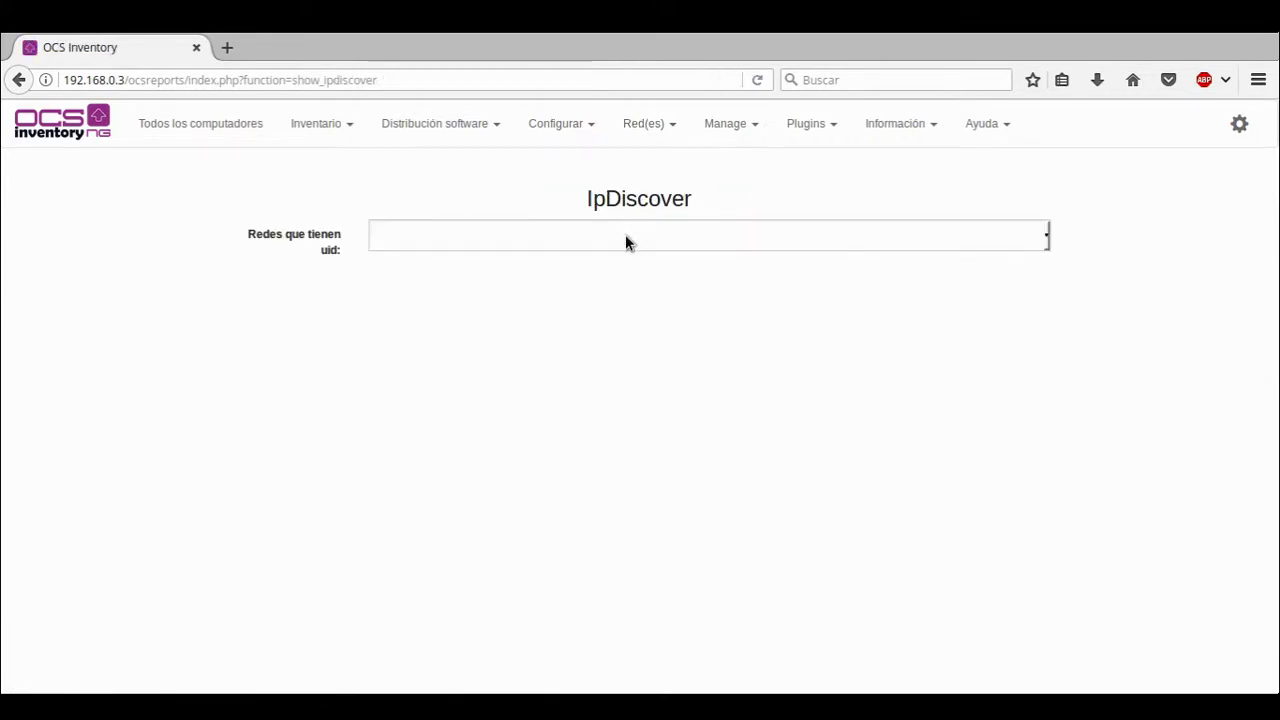
left_click(625, 236)
left_click(565, 277)
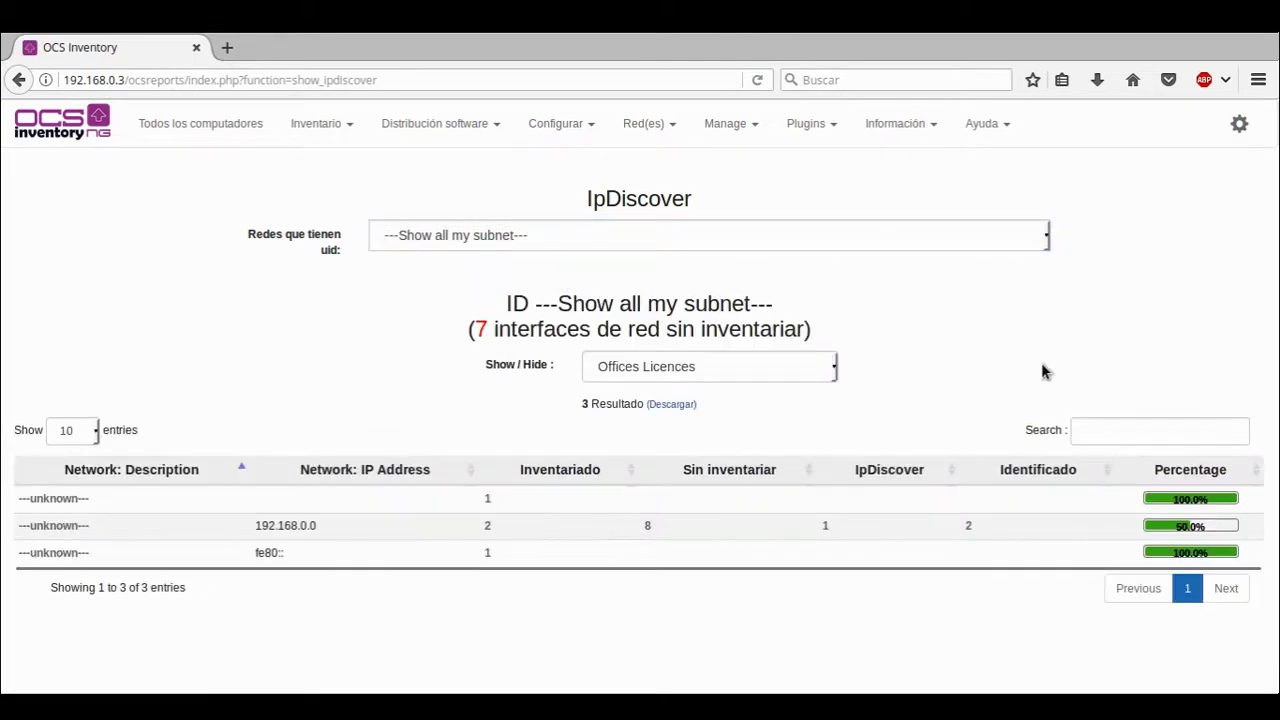
left_click(968, 527)
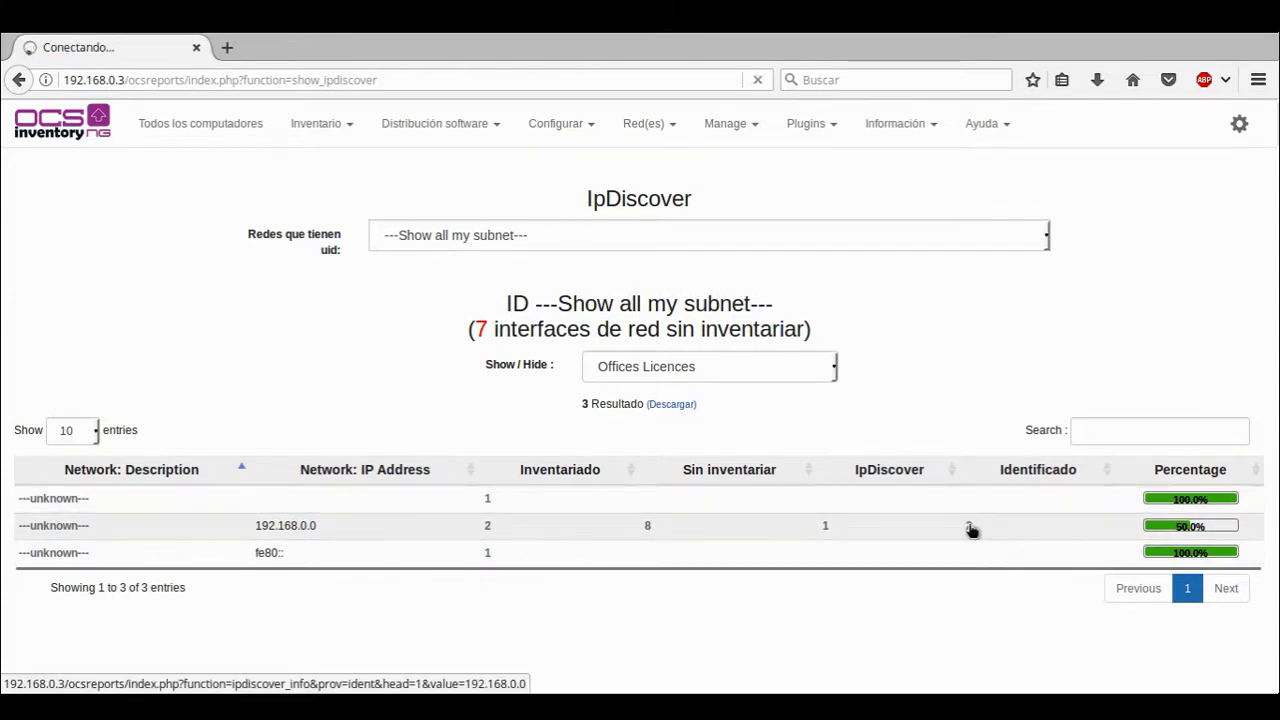